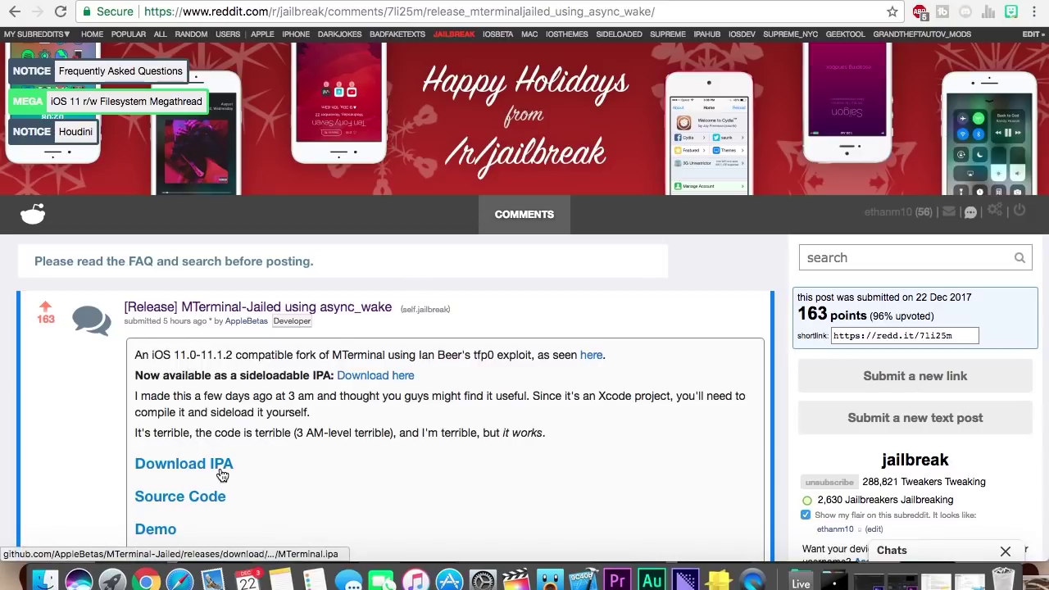
{"action": "left_click", "coordinate": [834, 580]}
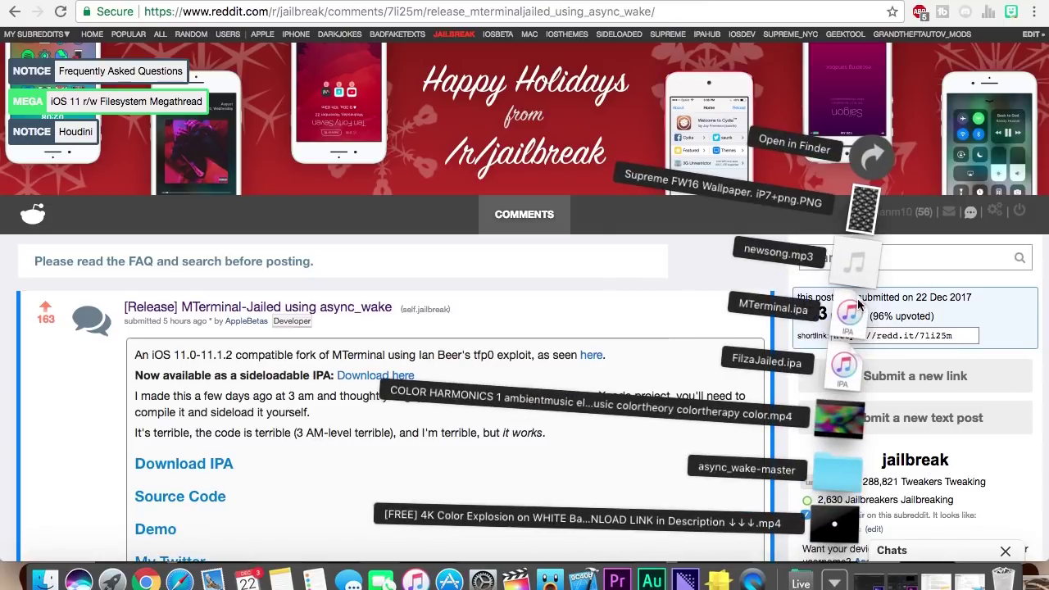
{"action": "left_click", "coordinate": [478, 349]}
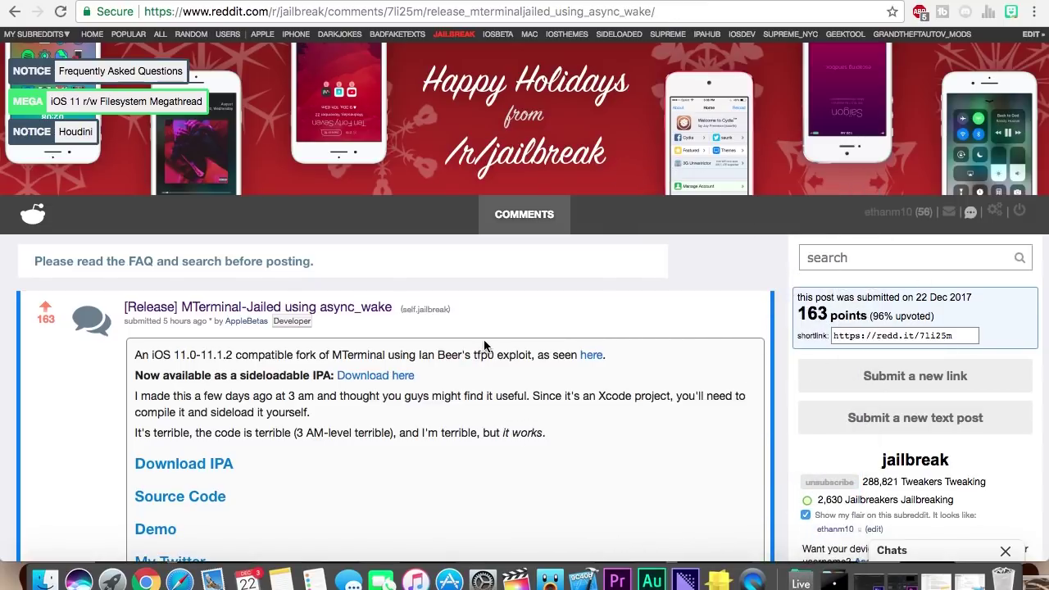
{"action": "key", "text": "super+t"}
{"action": "type", "text": "cydia"}
{"action": "key", "text": "Down"}
{"action": "key", "text": "Down"}
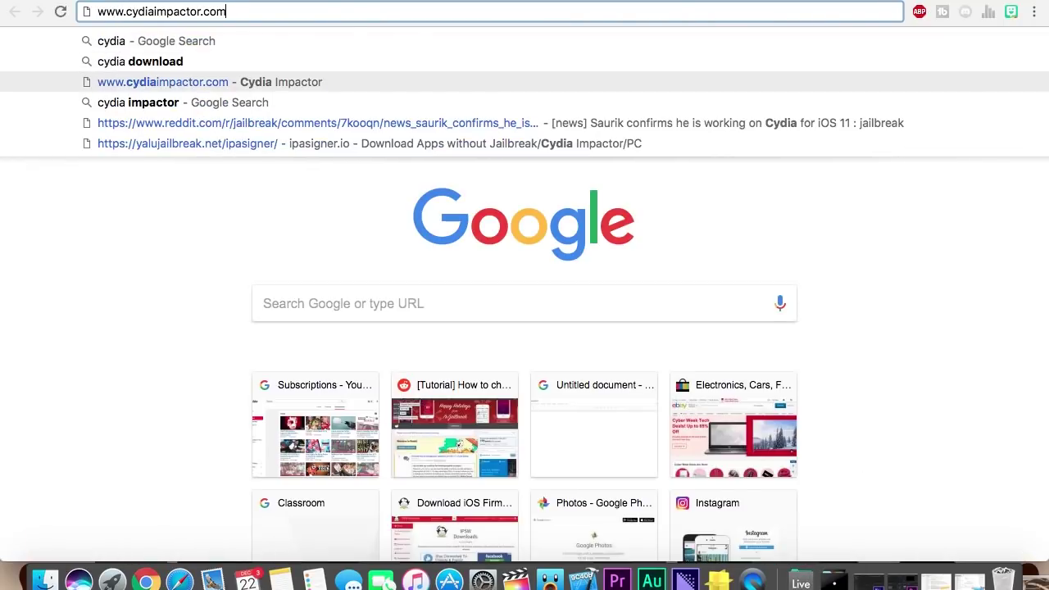
{"action": "key", "text": "Return"}
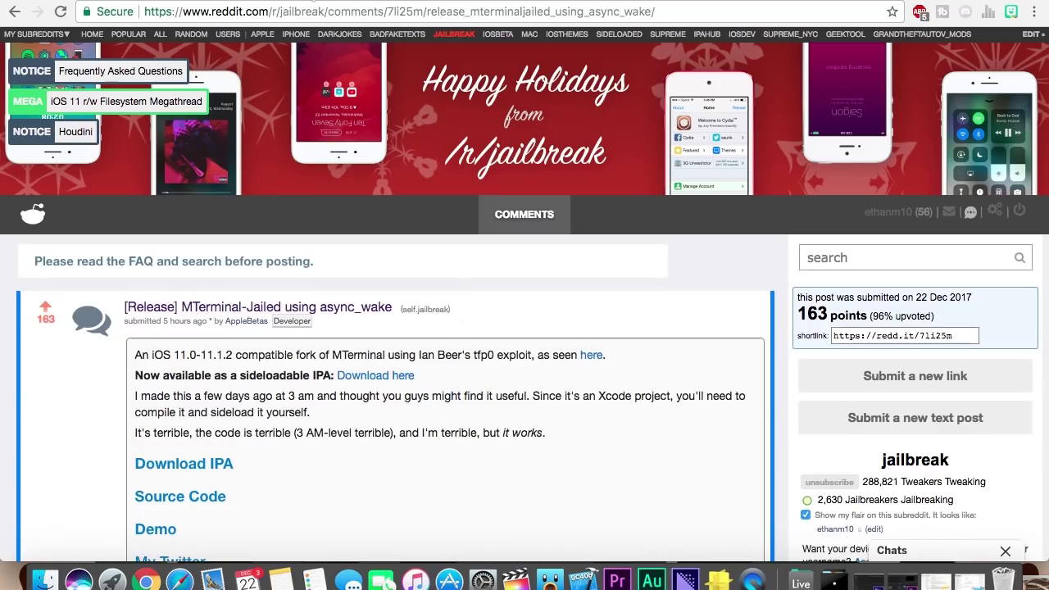
- Launch Cydia Impactor from the Applications stack and check that MTerminal.ipa is in Downloads
{"action": "left_click", "coordinate": [801, 580]}
{"action": "scroll", "coordinate": [718, 275], "scroll_direction": "down", "scroll_amount": 5}
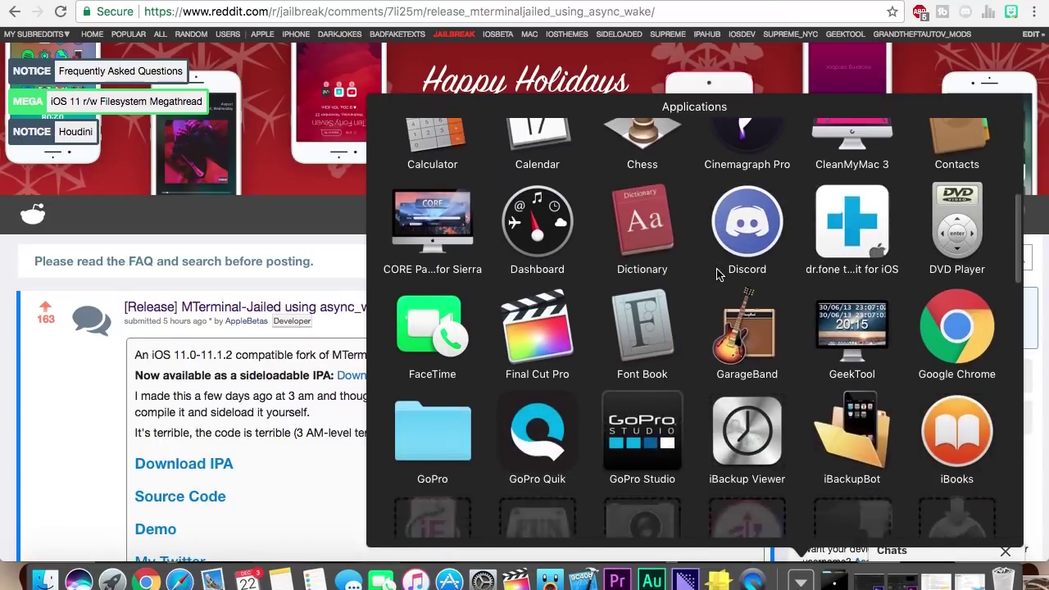
{"action": "scroll", "coordinate": [718, 274], "scroll_direction": "down", "scroll_amount": 5}
{"action": "left_click", "coordinate": [875, 211]}
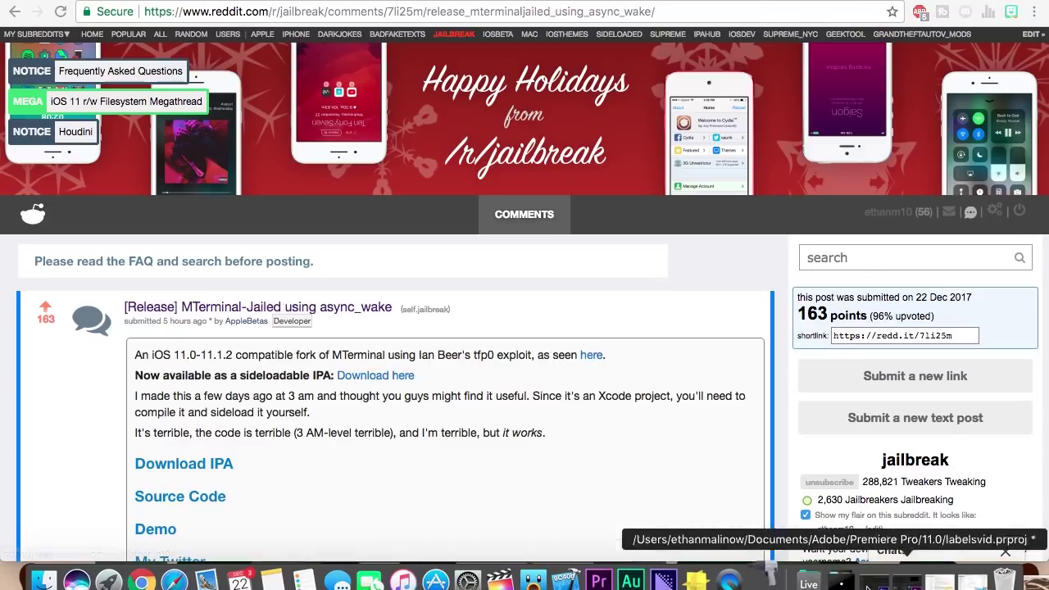
{"action": "left_click", "coordinate": [840, 580]}
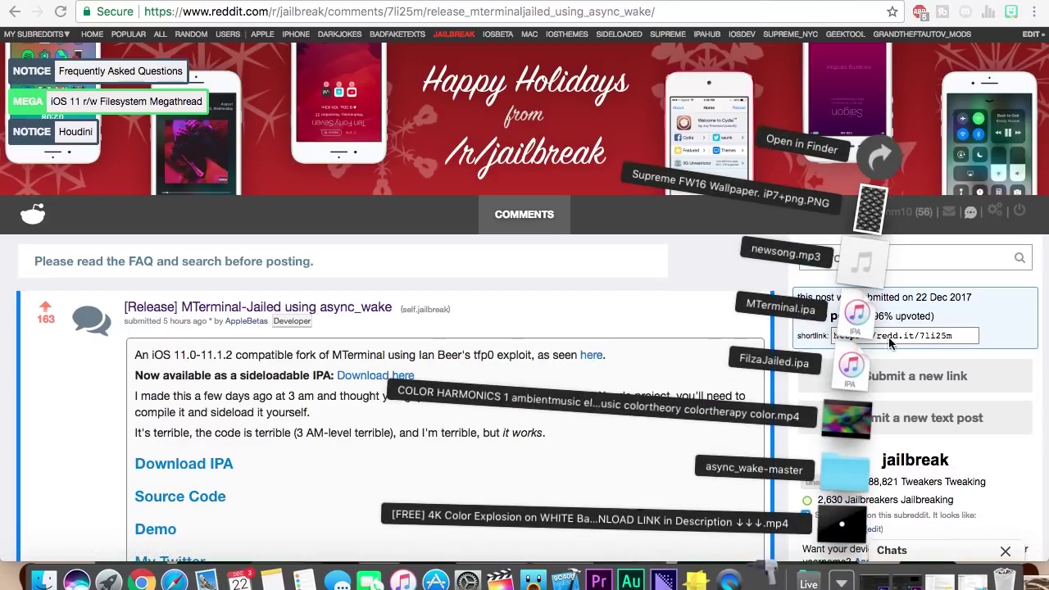
{"action": "left_click", "coordinate": [840, 579]}
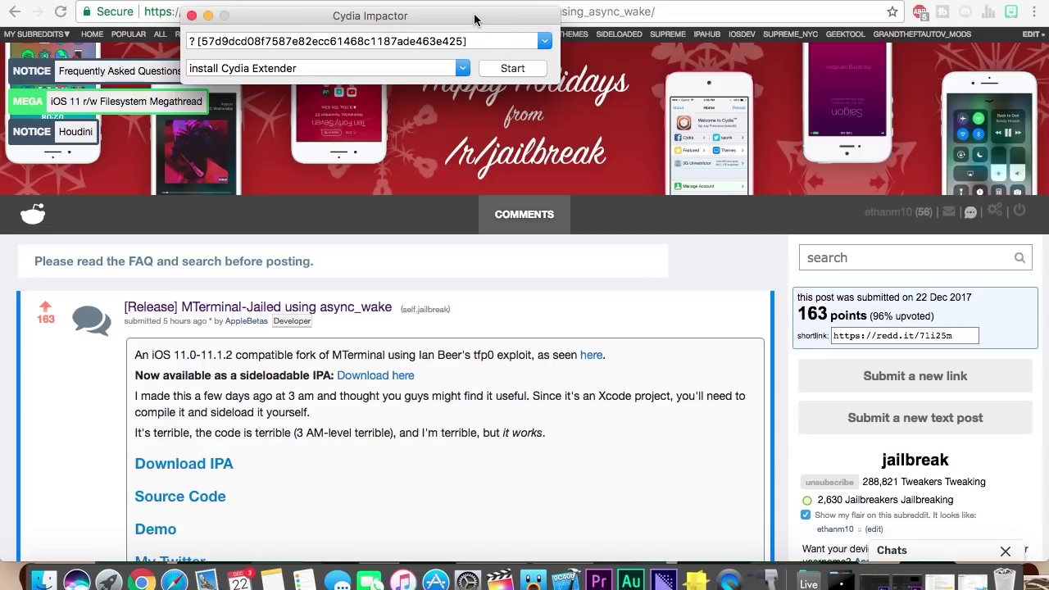
{"action": "left_click", "coordinate": [545, 42]}
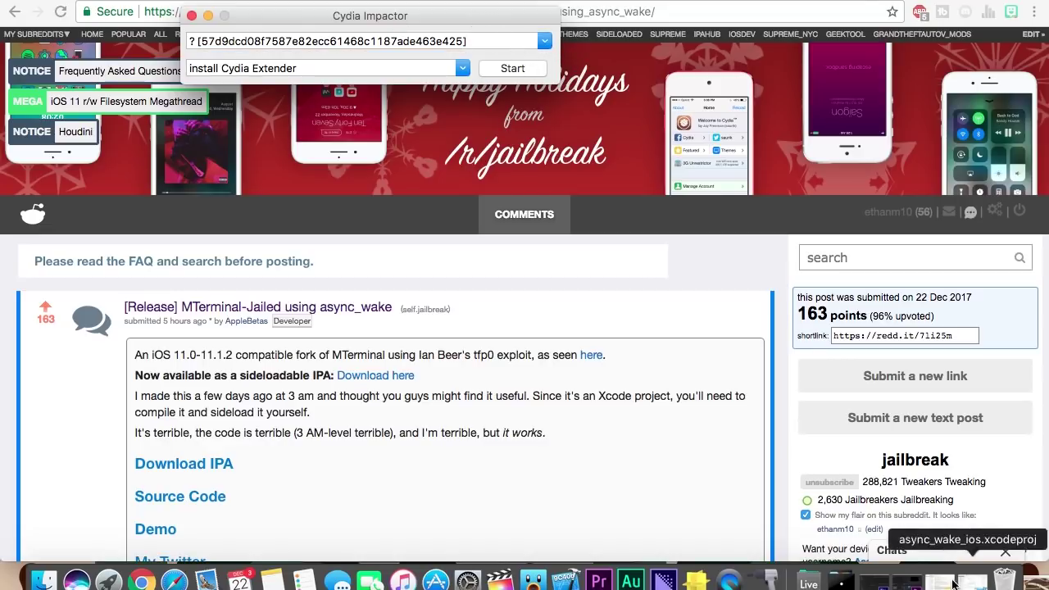
{"action": "left_click", "coordinate": [841, 581]}
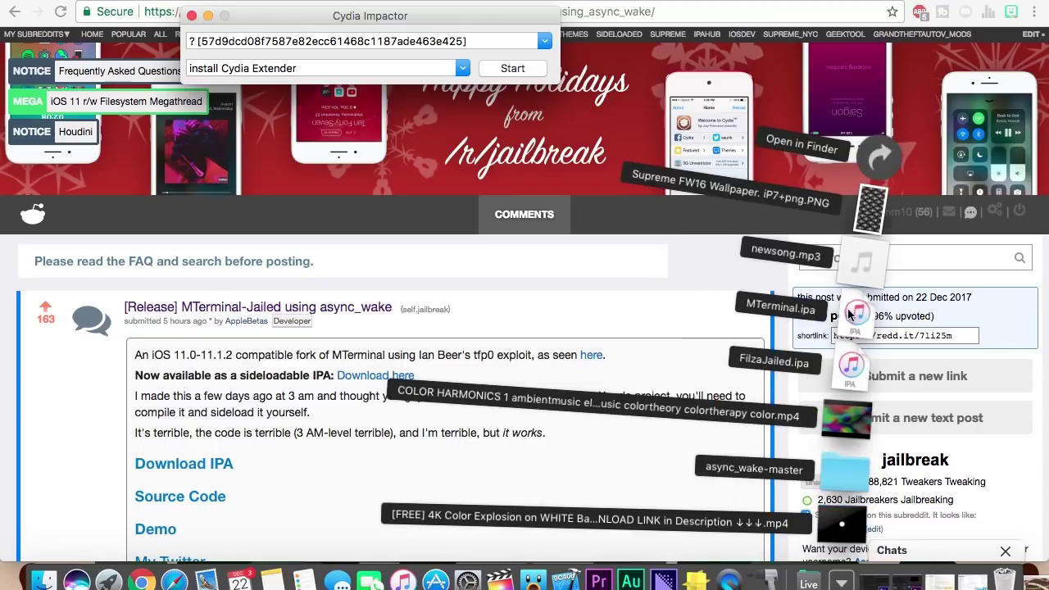
{"action": "left_click_drag", "start_coordinate": [856, 313], "coordinate": [412, 65]}
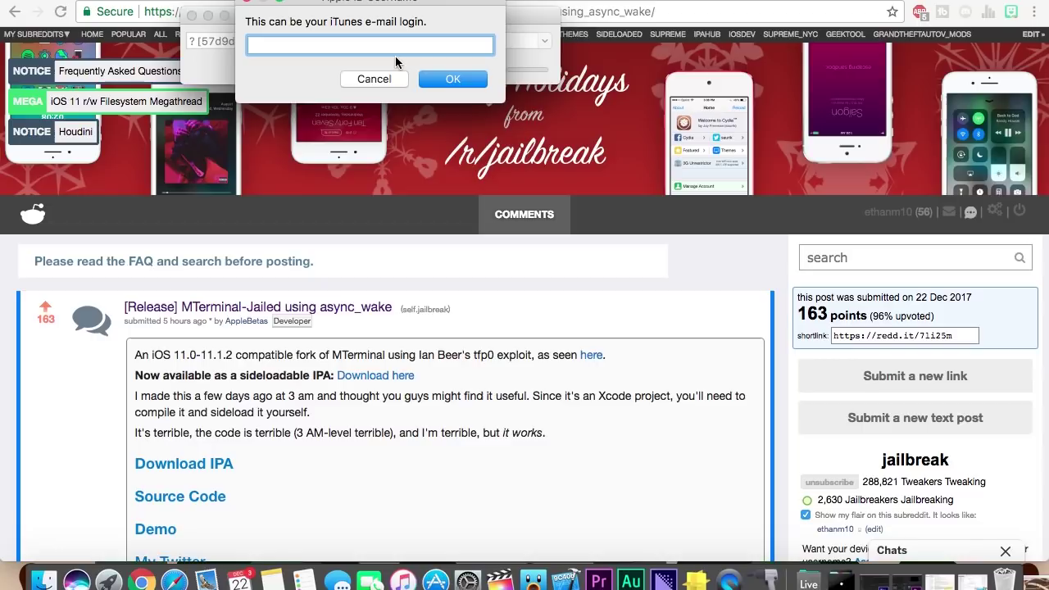
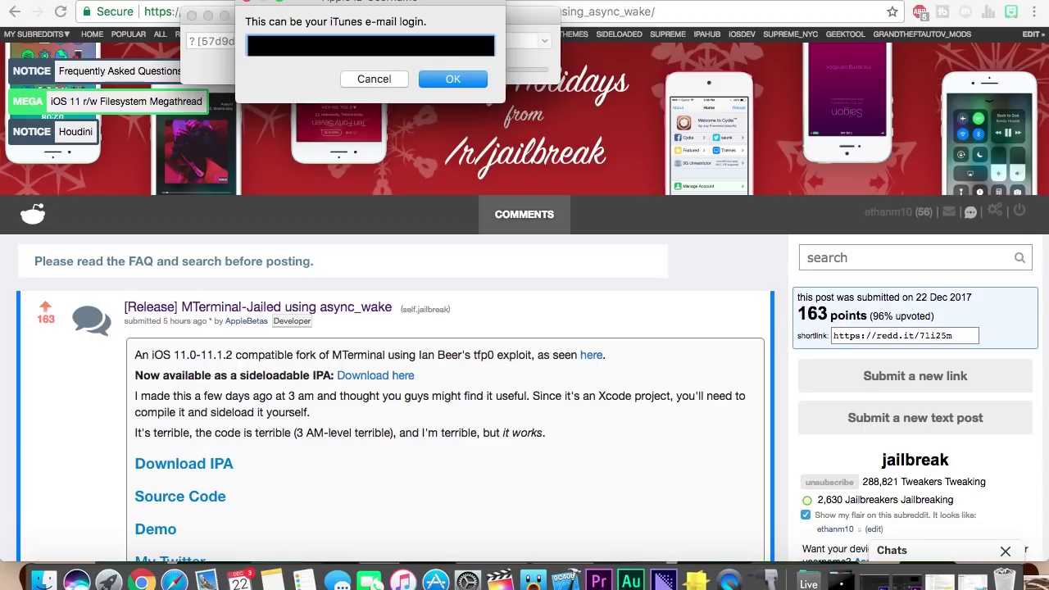
{"action": "key", "text": "Return"}
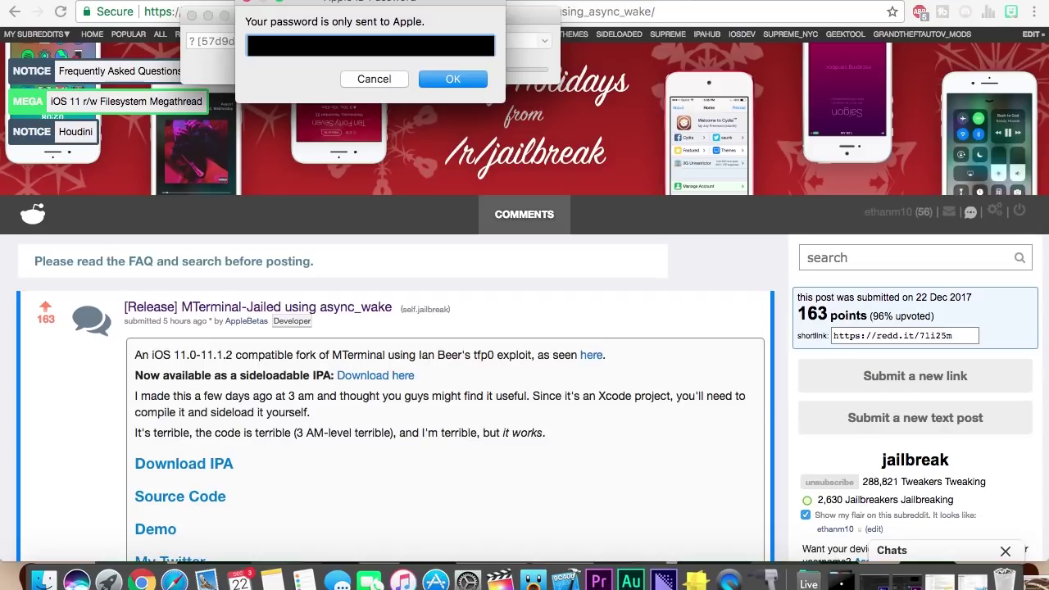
{"action": "key", "text": "Return"}
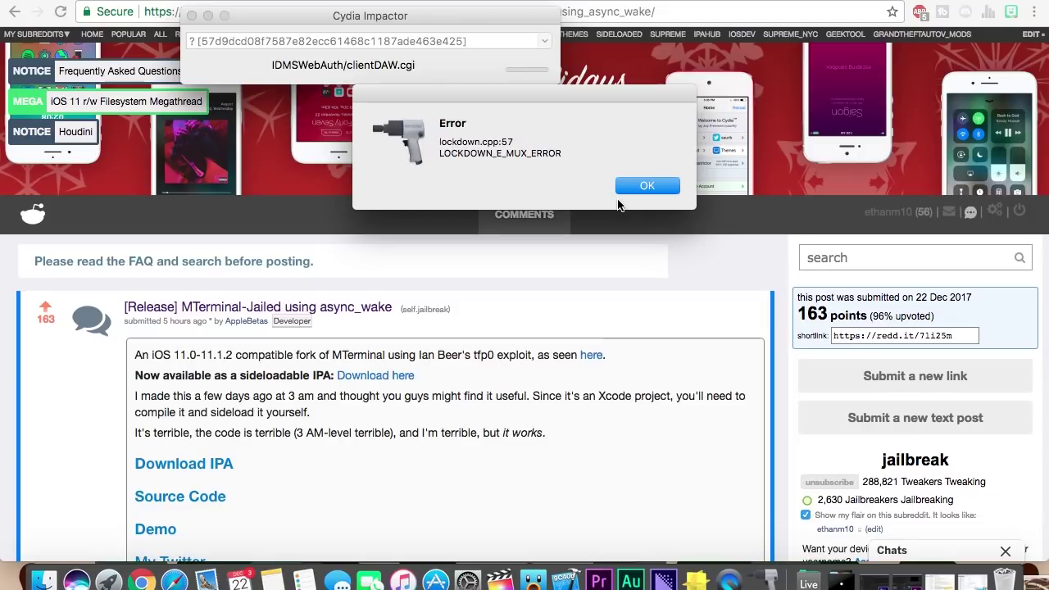
- Dismiss the LOCKDOWN_E_MUX_ERROR, drop MTerminal.ipa on Impactor again and re-confirm the Apple ID credentials
{"action": "left_click", "coordinate": [621, 195]}
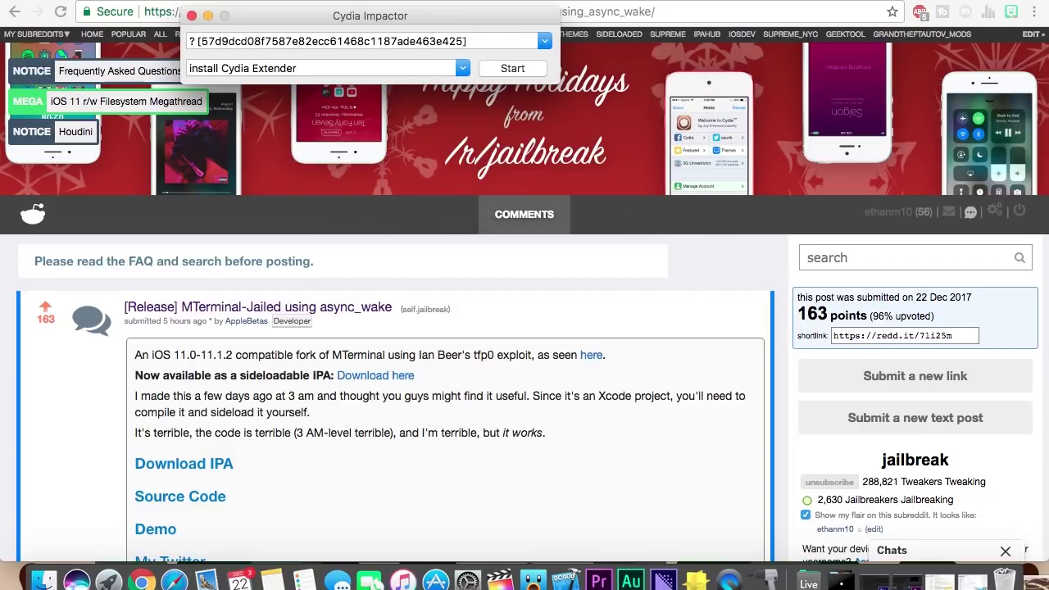
{"action": "left_click", "coordinate": [14, 1]}
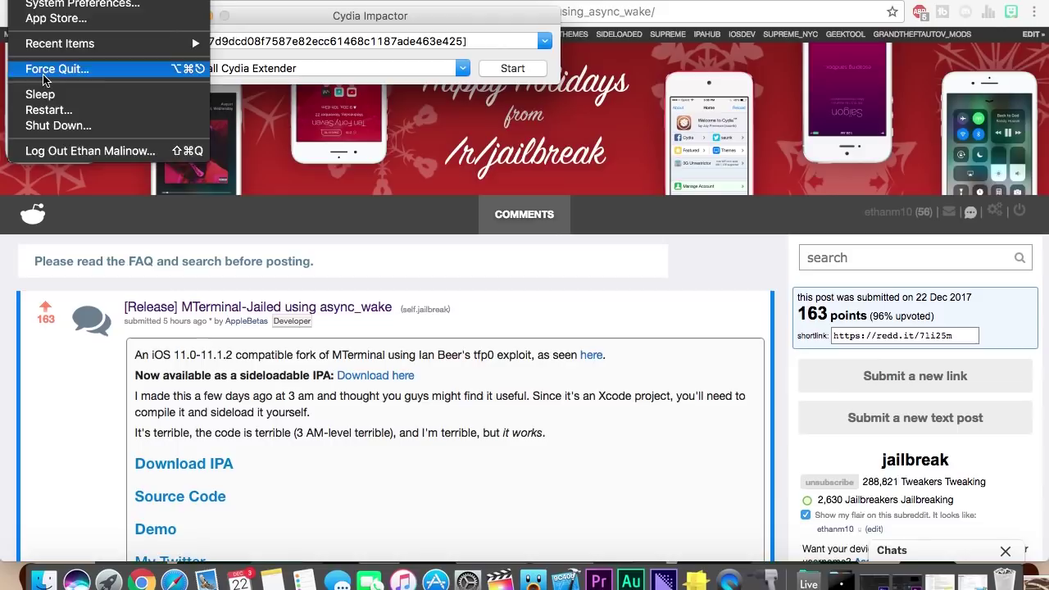
{"action": "left_click", "coordinate": [840, 580]}
{"action": "left_click_drag", "start_coordinate": [856, 309], "coordinate": [414, 41]}
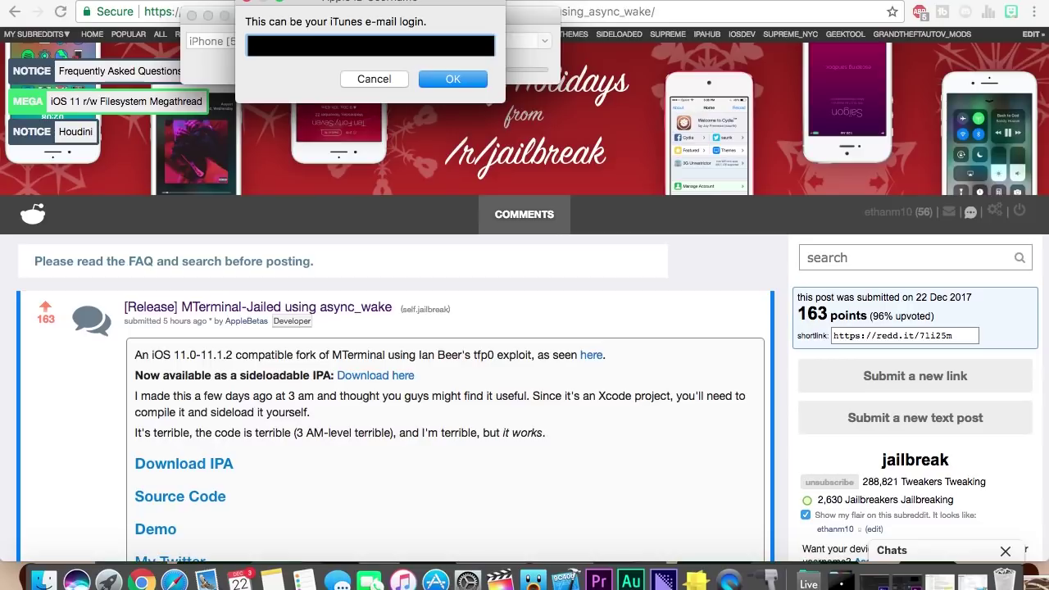
{"action": "key", "text": "Return"}
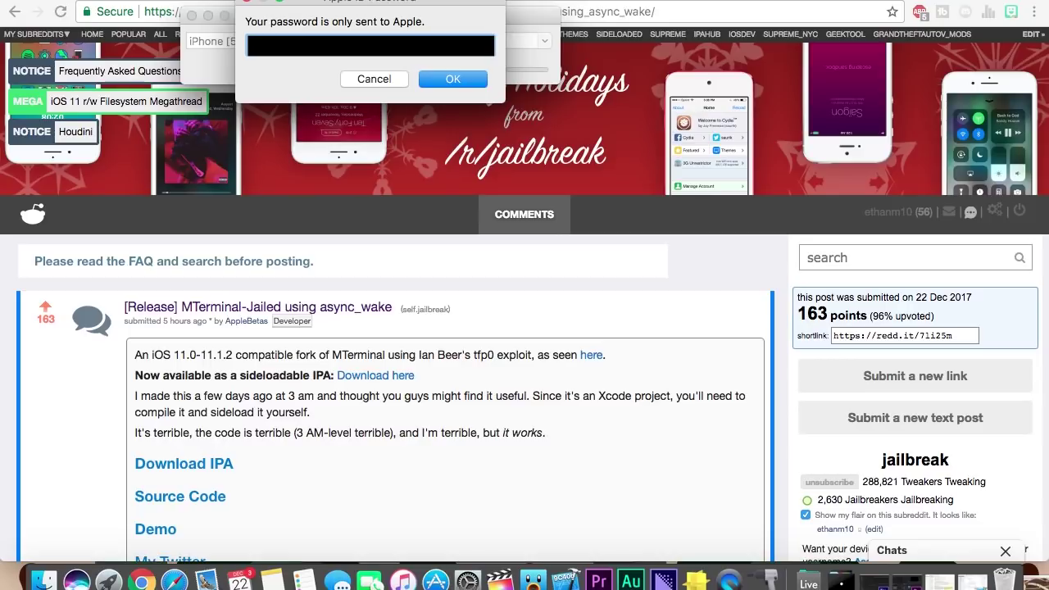
{"action": "key", "text": "Return"}
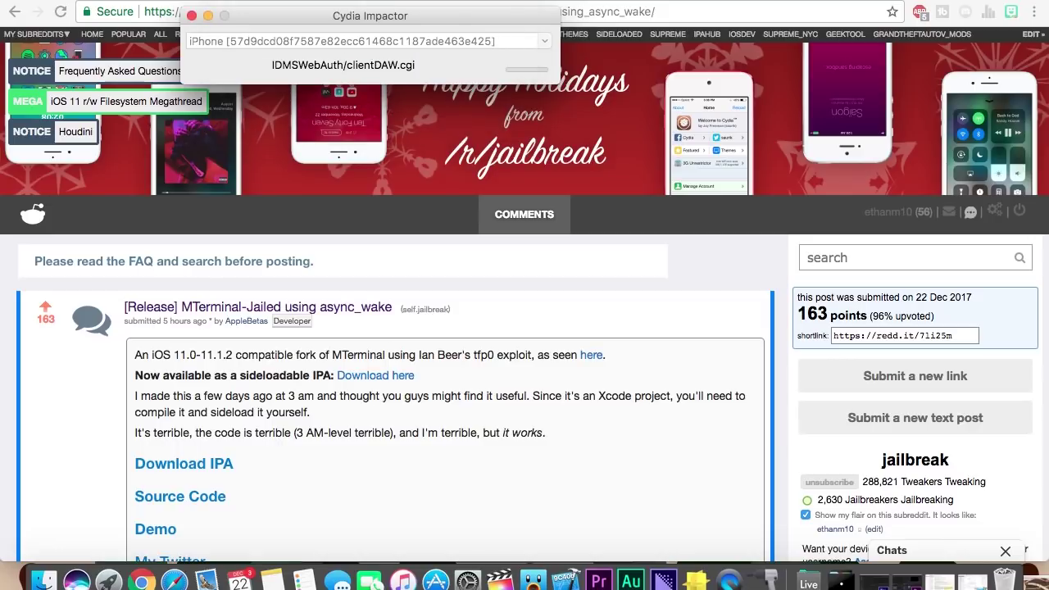
- Show the Filza with Root access post, highlighting FilzaEscaped, 'official ipa from' and the async_wake sentence
{"action": "left_click", "coordinate": [580, 318]}
{"action": "key", "text": "super+bracketleft"}
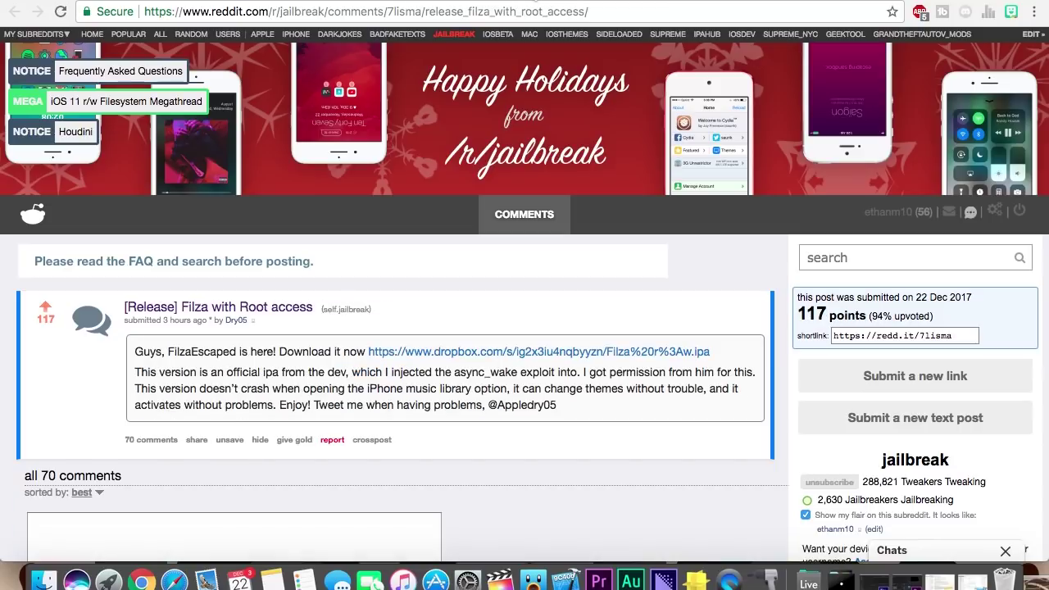
{"action": "left_click_drag", "start_coordinate": [166, 353], "coordinate": [229, 351]}
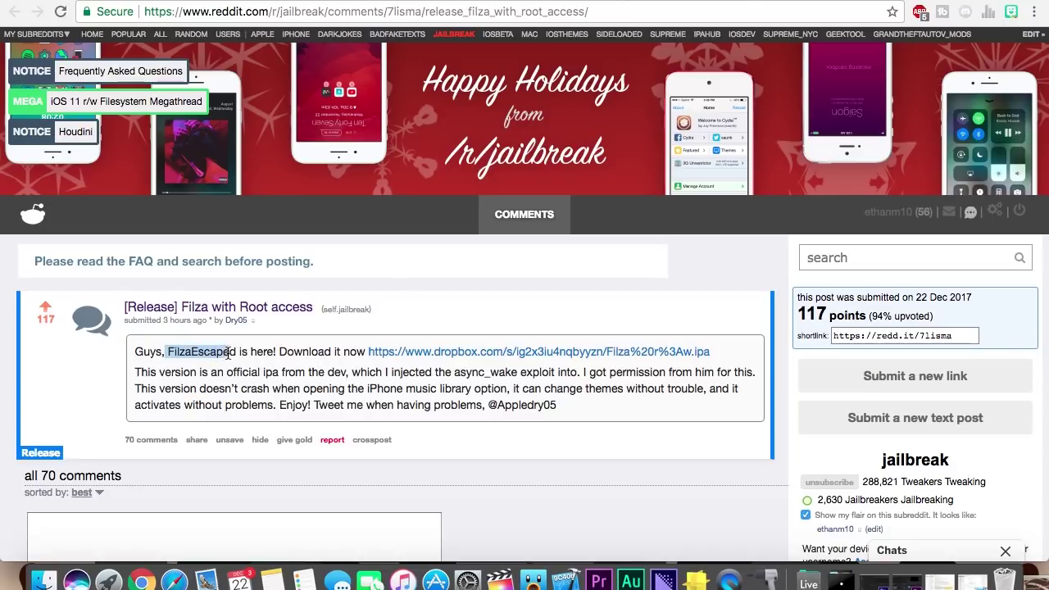
{"action": "left_click", "coordinate": [232, 352]}
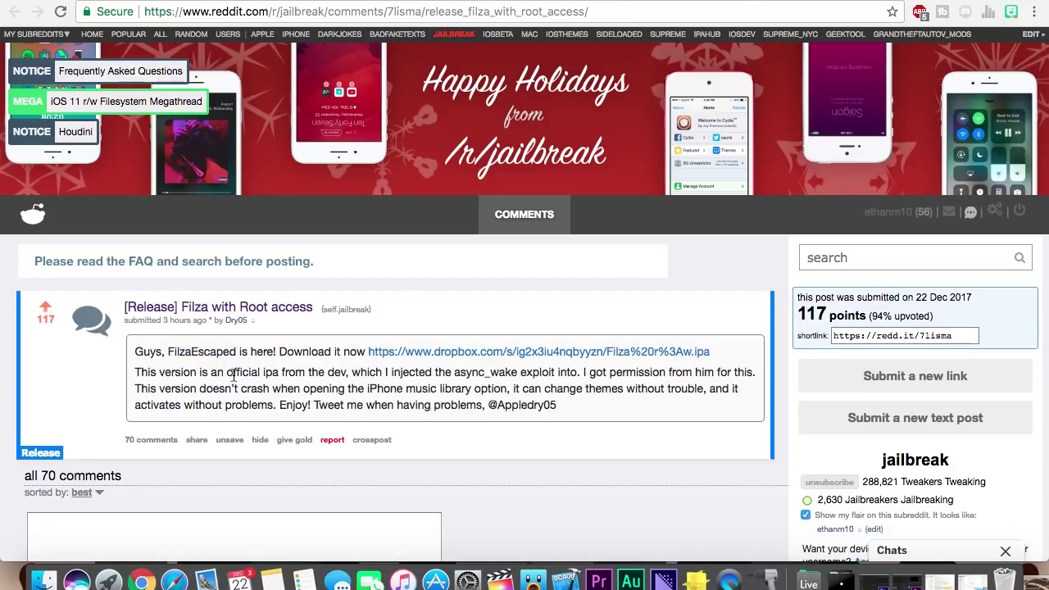
{"action": "left_click_drag", "start_coordinate": [227, 372], "coordinate": [313, 373]}
{"action": "left_click", "coordinate": [334, 376]}
{"action": "left_click_drag", "start_coordinate": [385, 374], "coordinate": [517, 372]}
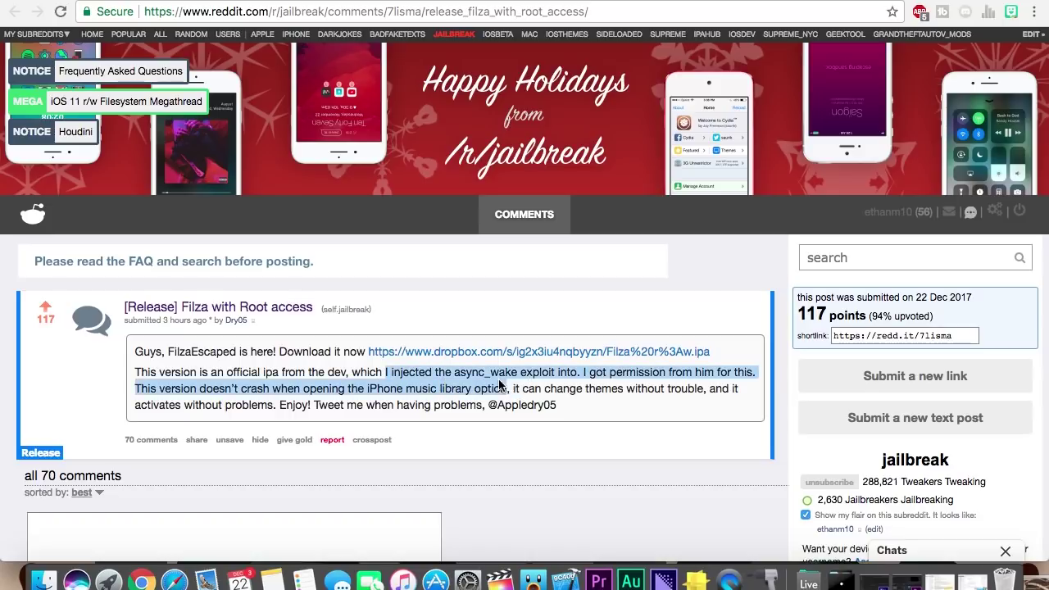
{"action": "left_click", "coordinate": [617, 375]}
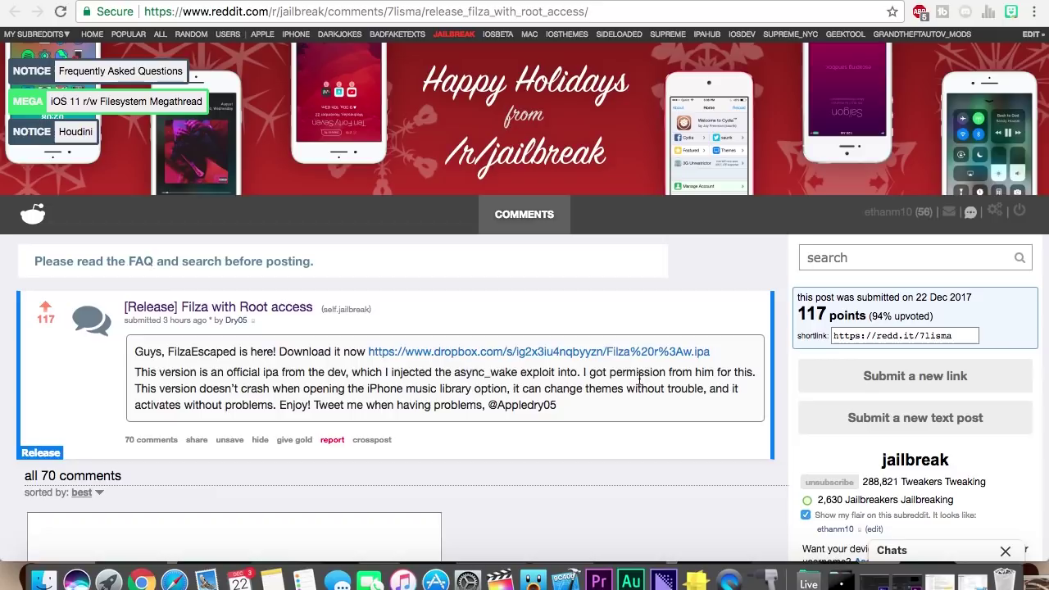